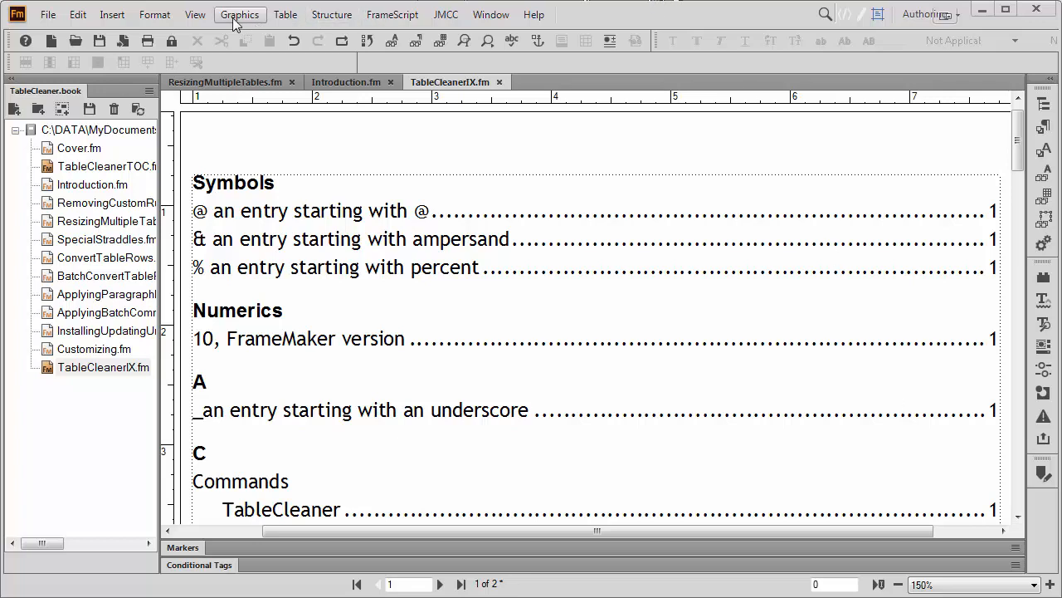
On the IX reference page, delete the words Symbols and Numerics before their bracketed values in the group titles paragraph, then return to the body pages.
{"action": "left_click", "coordinate": [192, 16]}
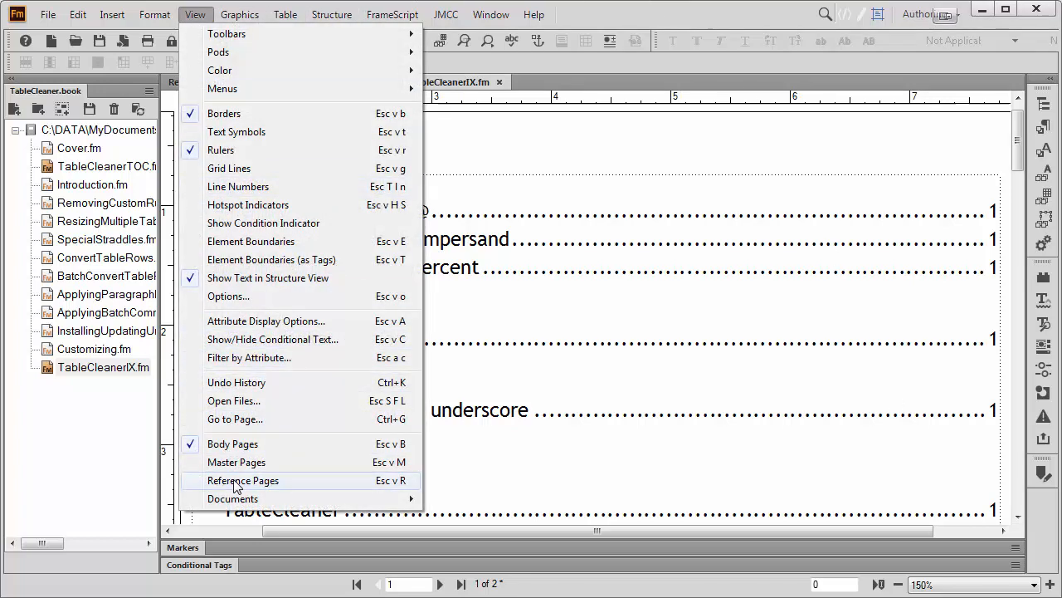
{"action": "left_click", "coordinate": [266, 479]}
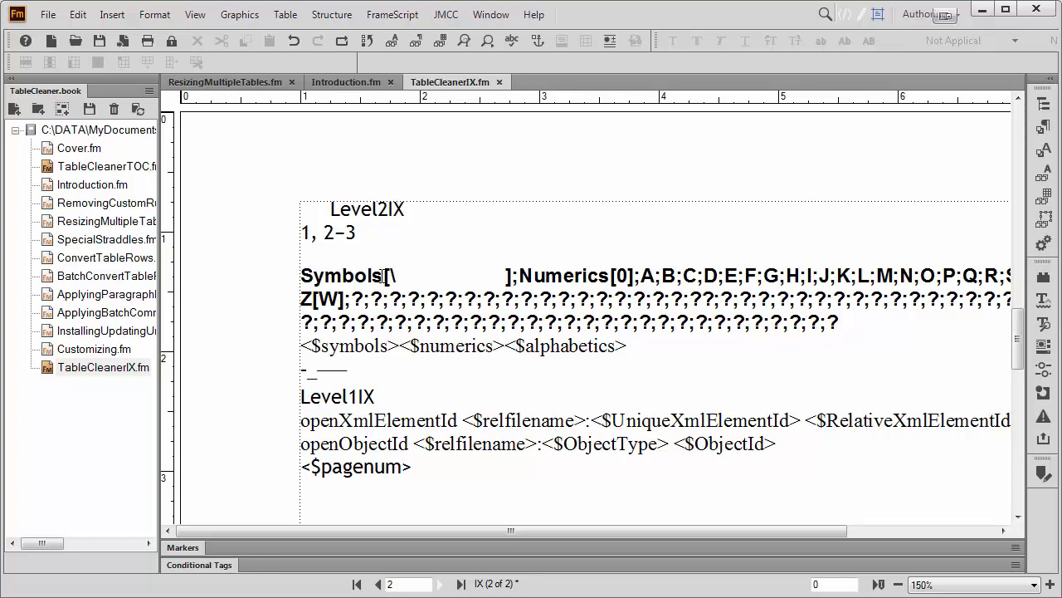
{"action": "left_click_drag", "start_coordinate": [384, 275], "coordinate": [292, 278]}
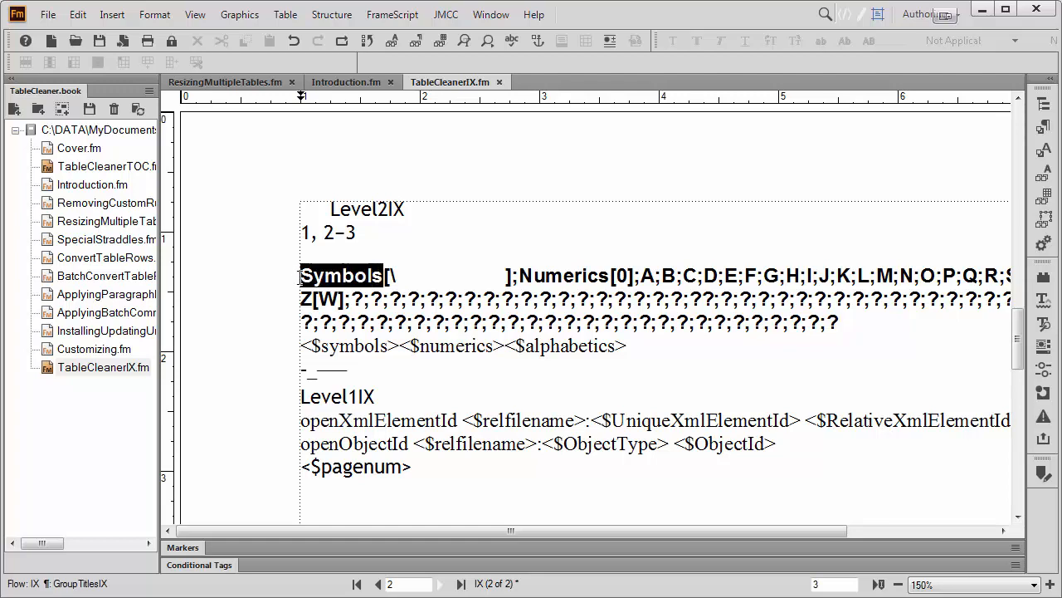
{"action": "key", "text": "Delete"}
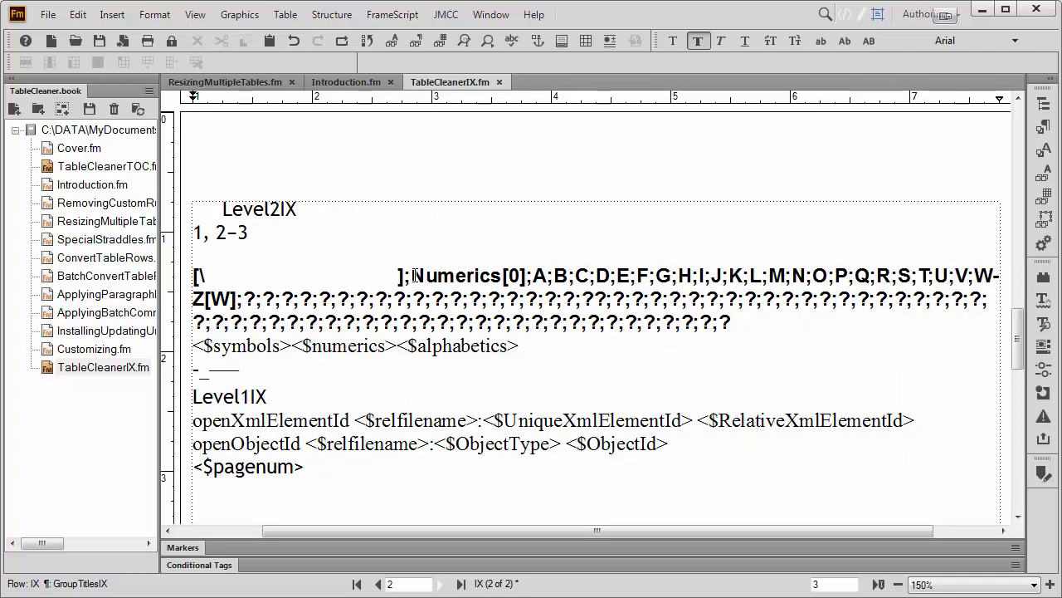
{"action": "left_click_drag", "start_coordinate": [414, 275], "coordinate": [503, 279]}
{"action": "key", "text": "Delete"}
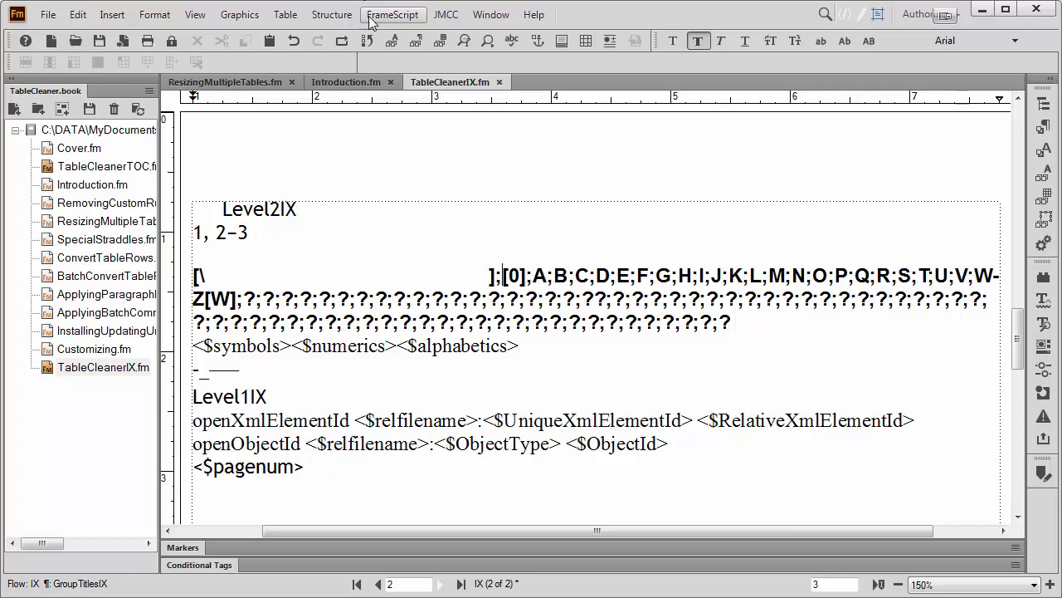
{"action": "left_click", "coordinate": [192, 15]}
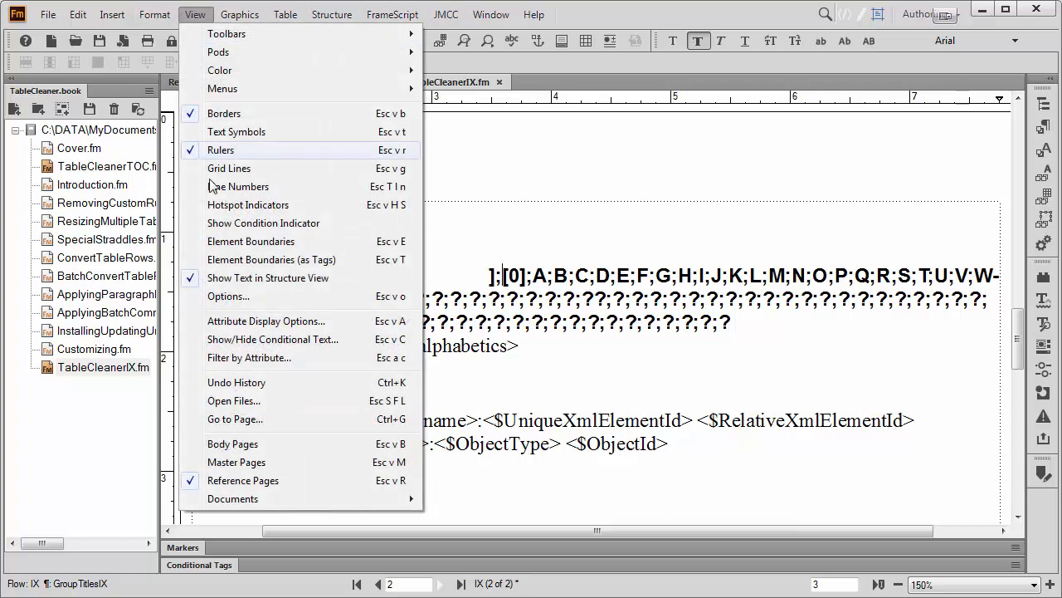
{"action": "left_click", "coordinate": [229, 445]}
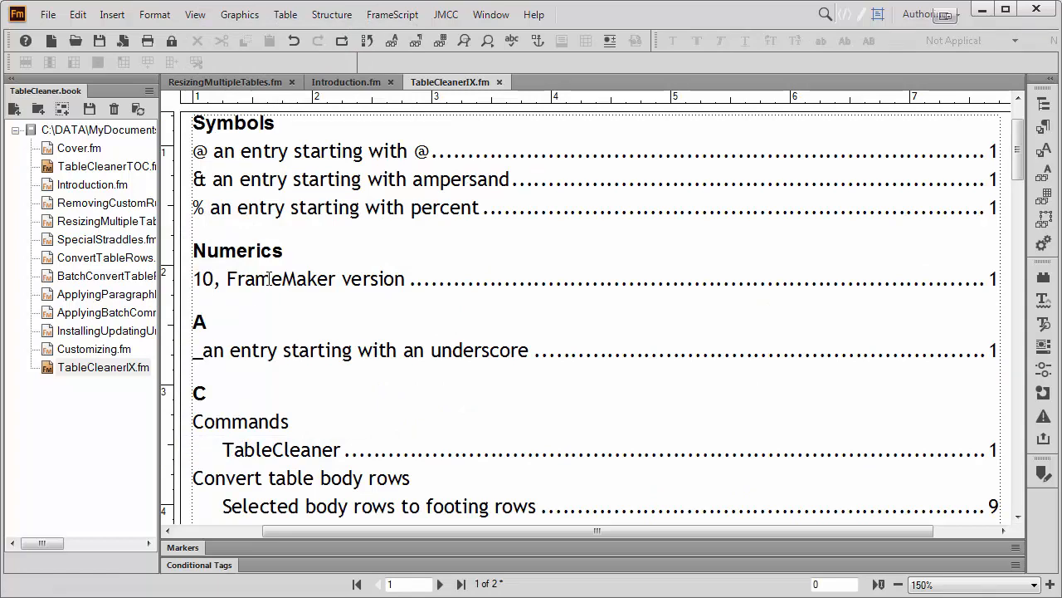
On the IX reference page, enclose the C entry of the group titles paragraph in square brackets.
{"action": "left_click", "coordinate": [195, 15]}
{"action": "left_click", "coordinate": [222, 485]}
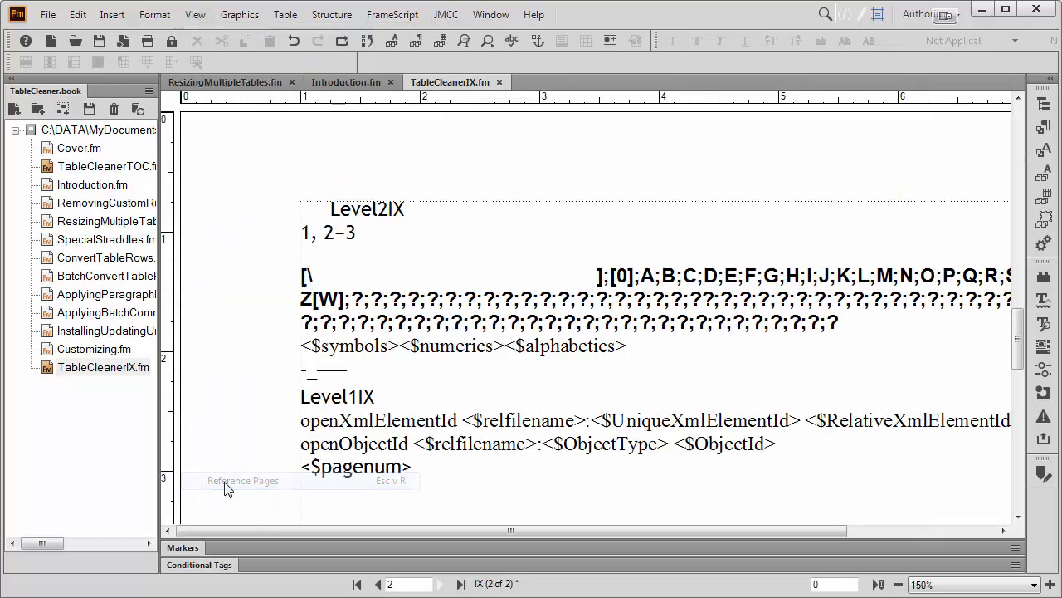
{"action": "left_click_drag", "start_coordinate": [688, 274], "coordinate": [705, 275]}
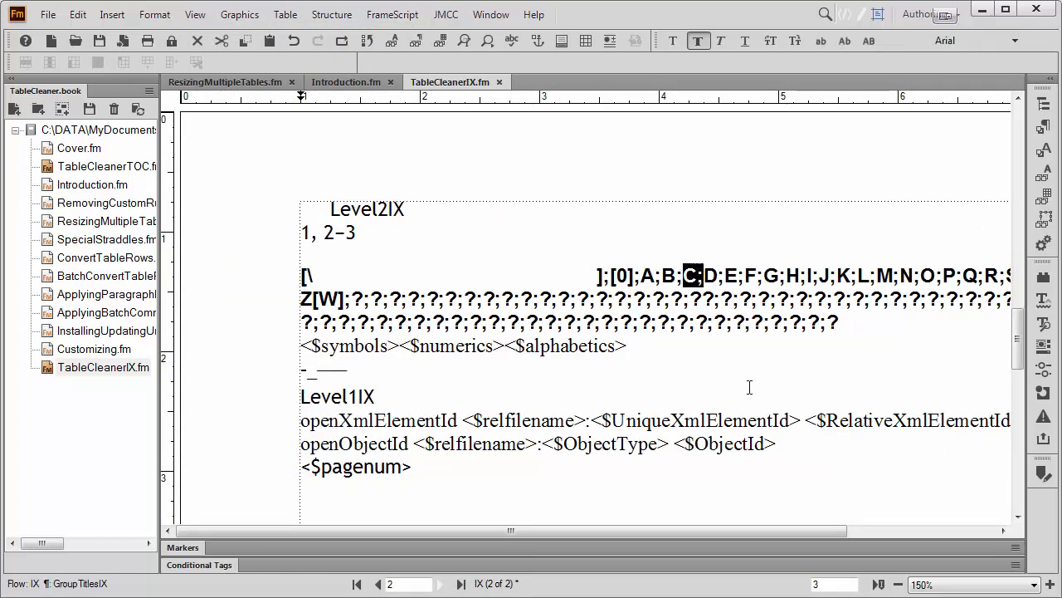
{"action": "left_click", "coordinate": [686, 266]}
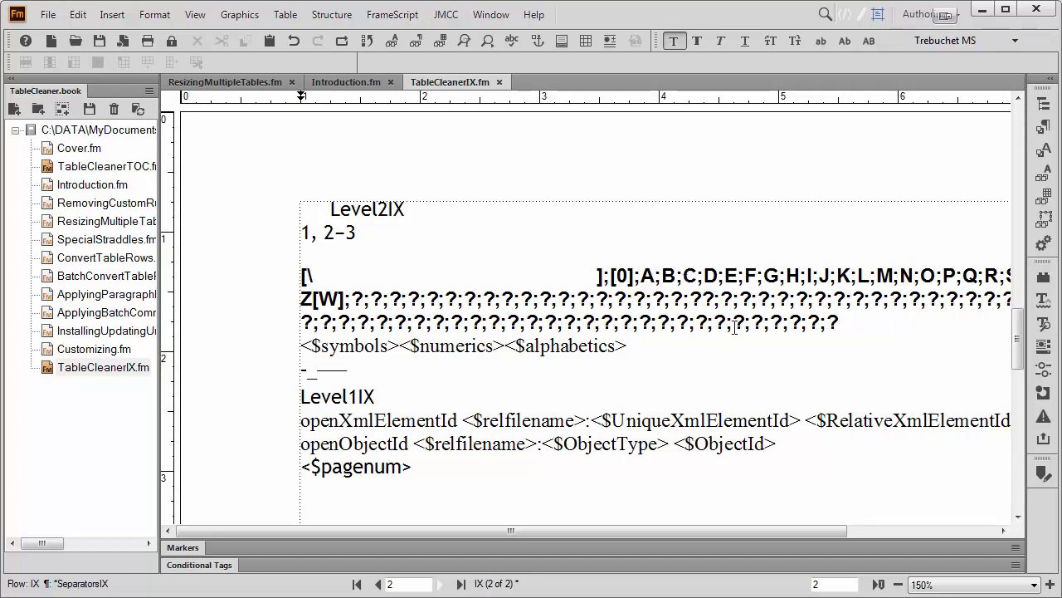
{"action": "left_click", "coordinate": [685, 271]}
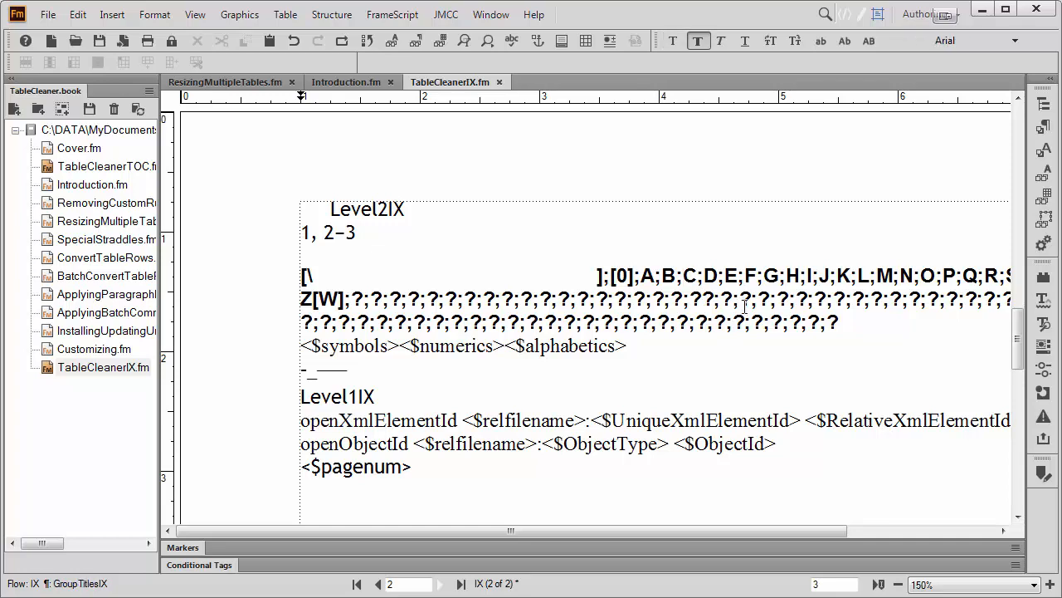
{"action": "scroll", "coordinate": [743, 305], "scroll_direction": "right", "scroll_amount": 3}
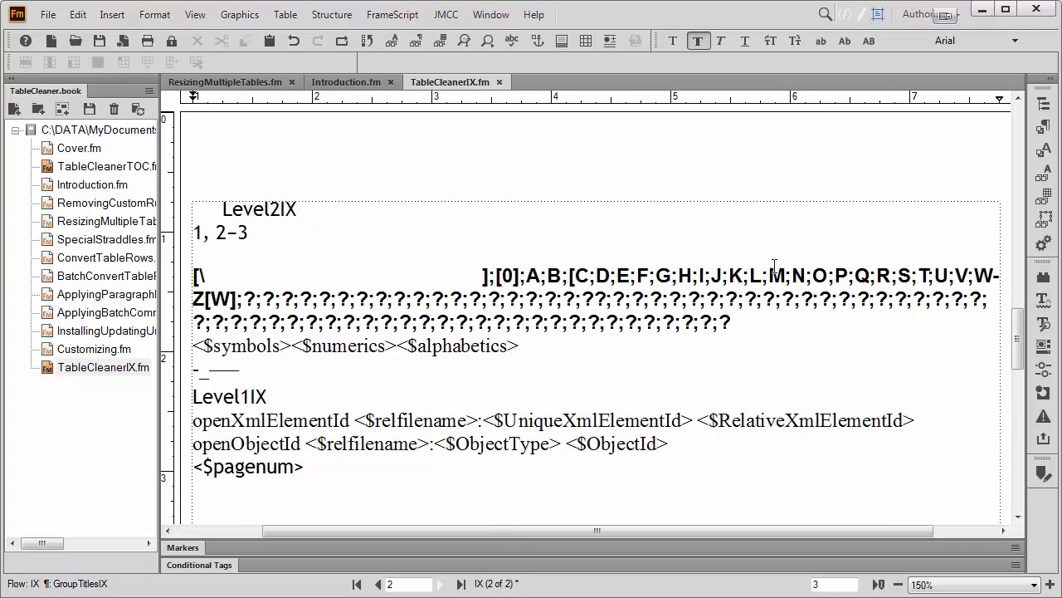
{"action": "left_click", "coordinate": [592, 282]}
{"action": "type", "text": "]"}
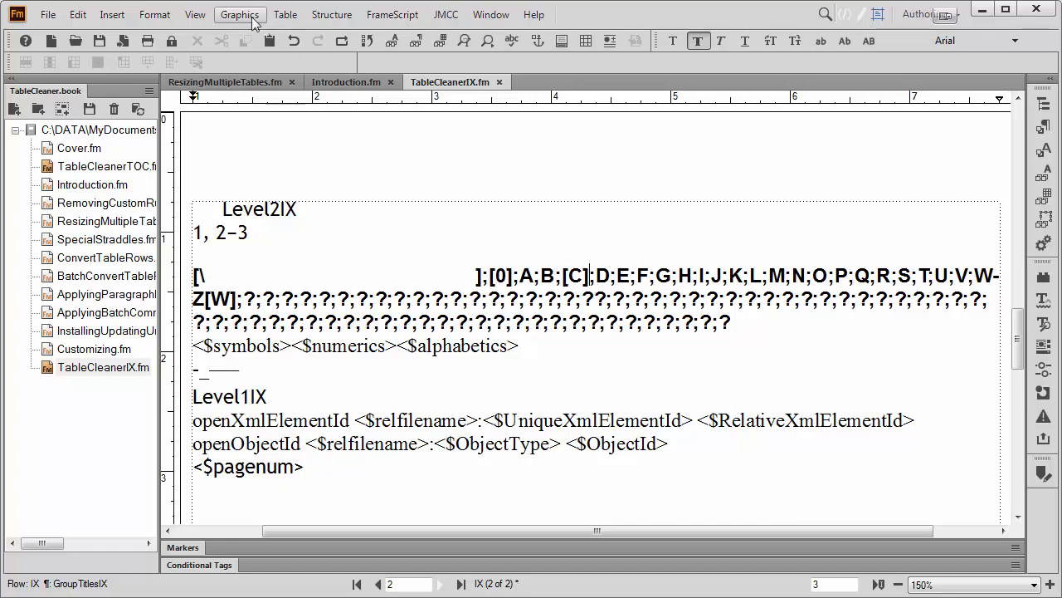
Return to the body pages and update the book to regenerate the index.
{"action": "left_click", "coordinate": [187, 19]}
{"action": "left_click", "coordinate": [234, 444]}
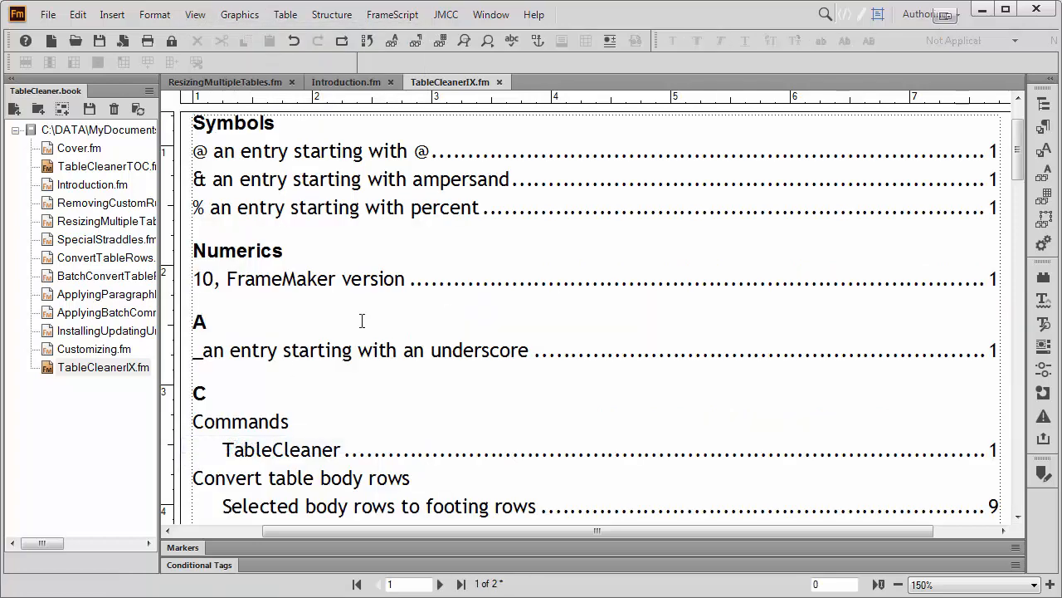
{"action": "left_click", "coordinate": [138, 108]}
{"action": "left_click", "coordinate": [739, 549]}
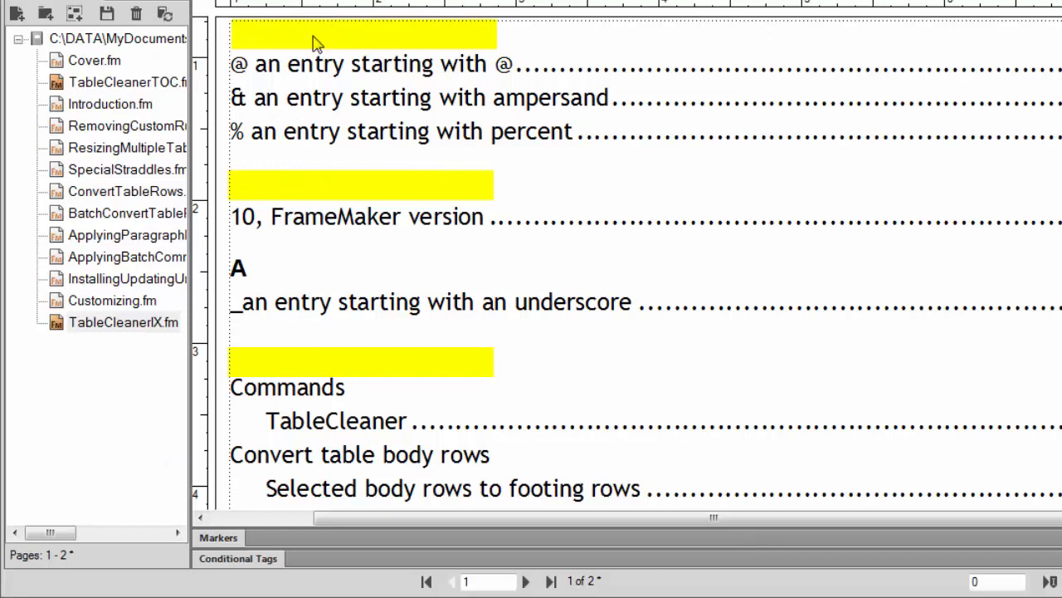
Examine the group title paragraphs above the symbol, numeric and C entries of the regenerated index.
{"action": "left_click", "coordinate": [315, 41]}
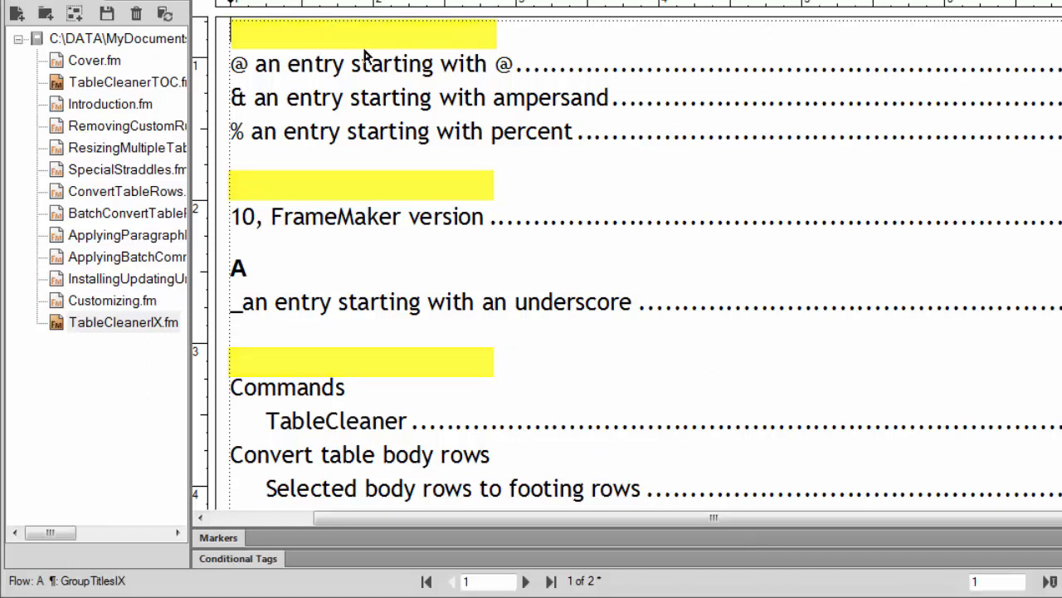
{"action": "scroll", "coordinate": [391, 76], "scroll_direction": "up", "scroll_amount": 1}
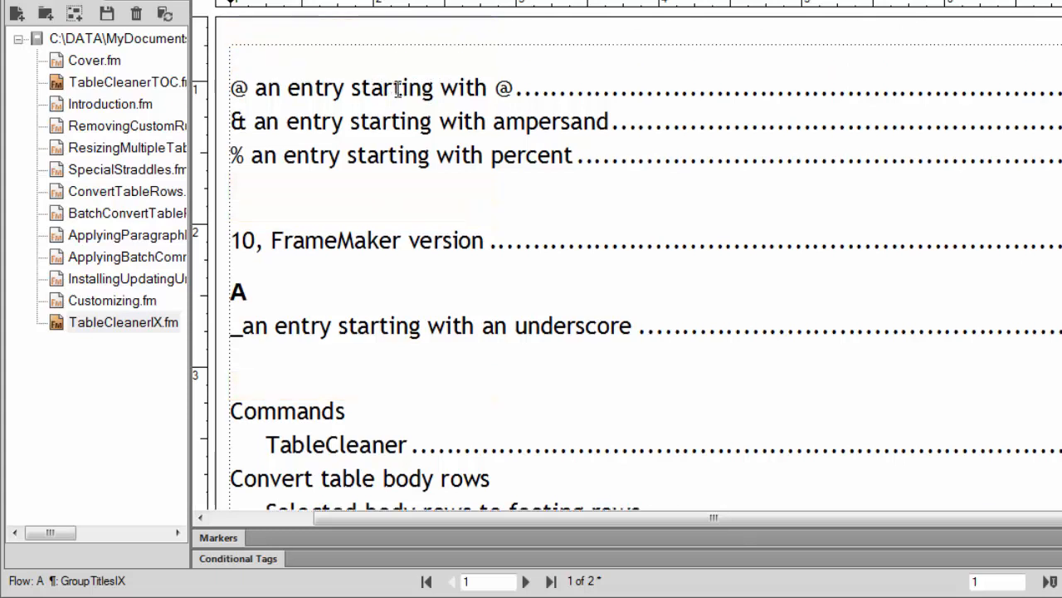
{"action": "left_click", "coordinate": [252, 196]}
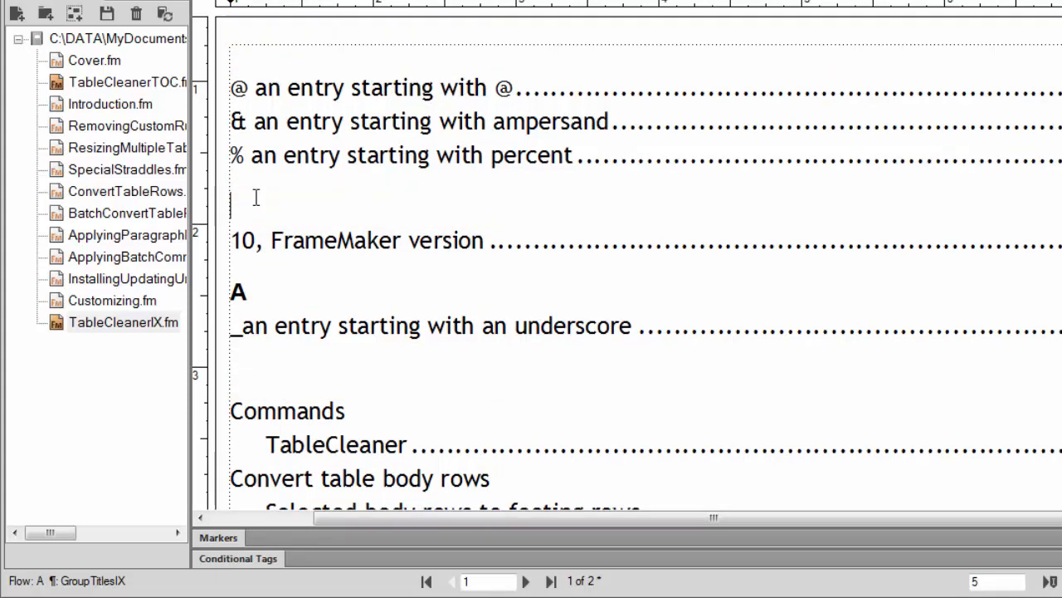
{"action": "scroll", "coordinate": [521, 299], "scroll_direction": "down", "scroll_amount": 3}
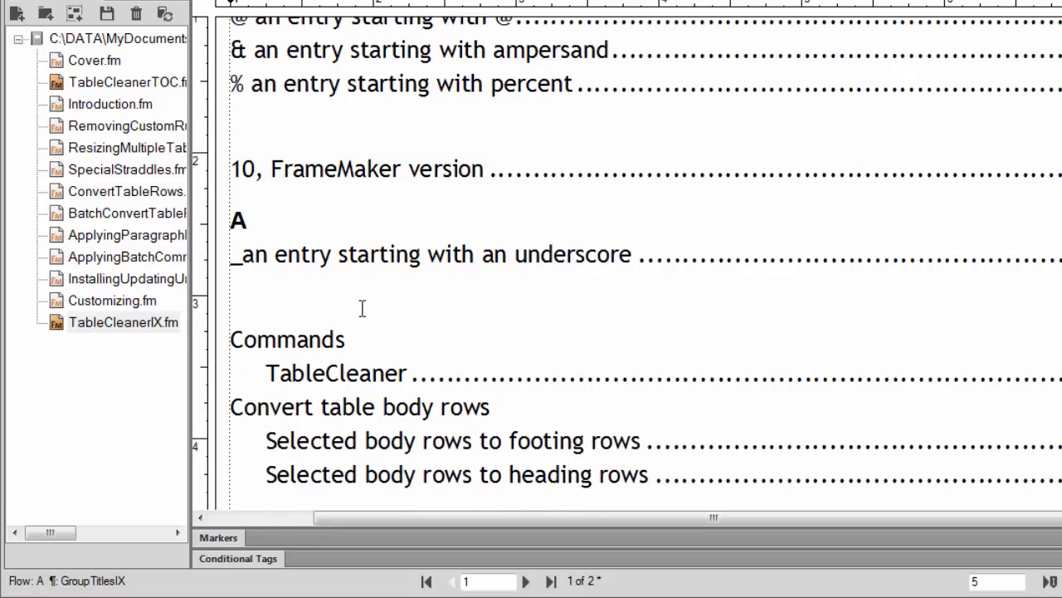
{"action": "left_click", "coordinate": [286, 309]}
{"action": "scroll", "coordinate": [304, 295], "scroll_direction": "down", "scroll_amount": 7}
{"action": "scroll", "coordinate": [317, 297], "scroll_direction": "up", "scroll_amount": 1}
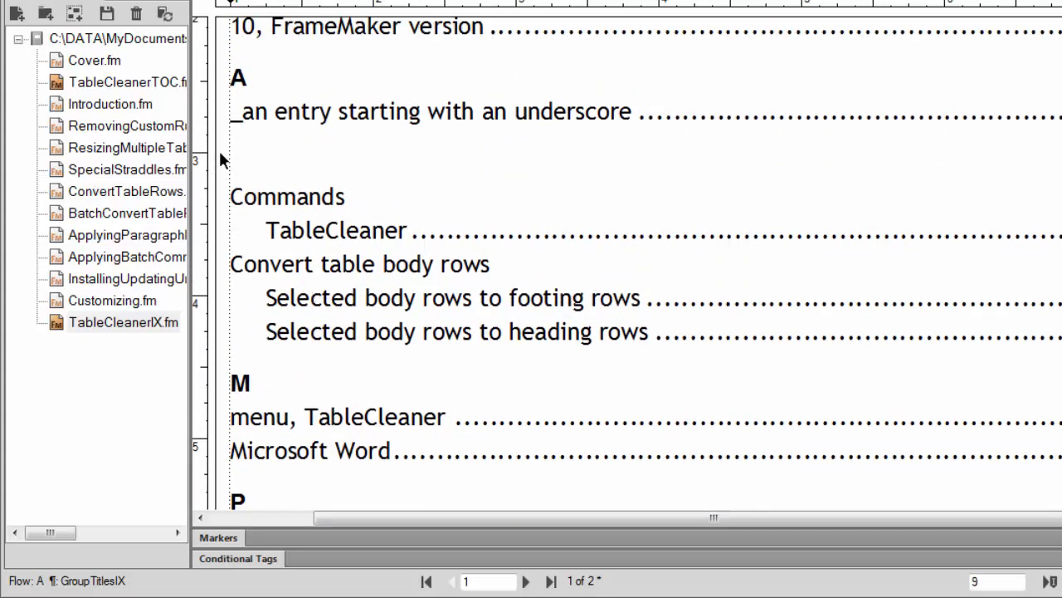
{"action": "scroll", "coordinate": [321, 123], "scroll_direction": "up", "scroll_amount": 10}
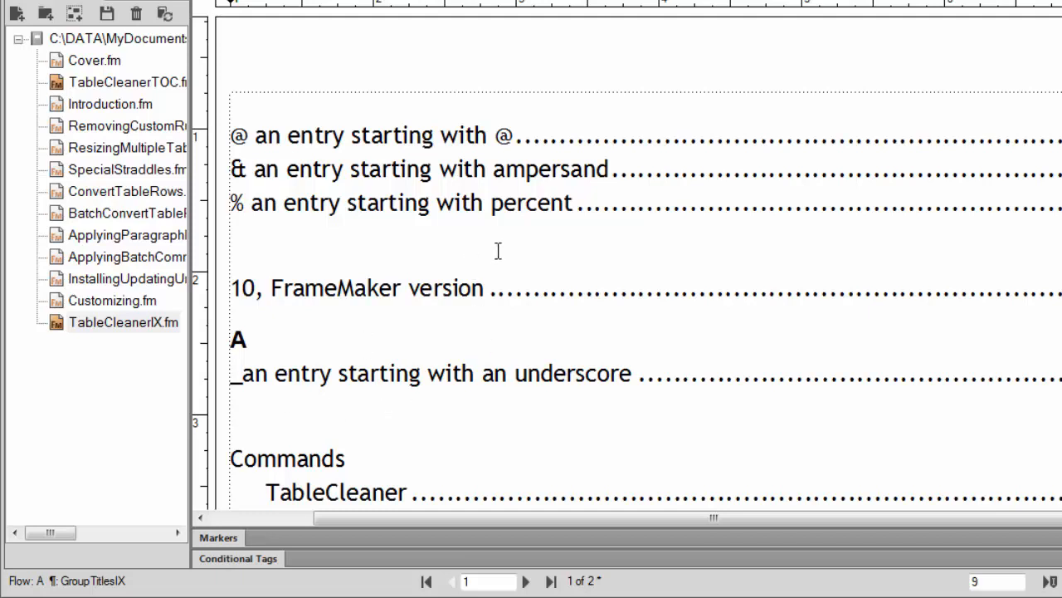
On the IX reference page, delete the entire content of the GroupTitlesIX paragraph while keeping the empty paragraph itself.
{"action": "key", "text": "alt+v"}
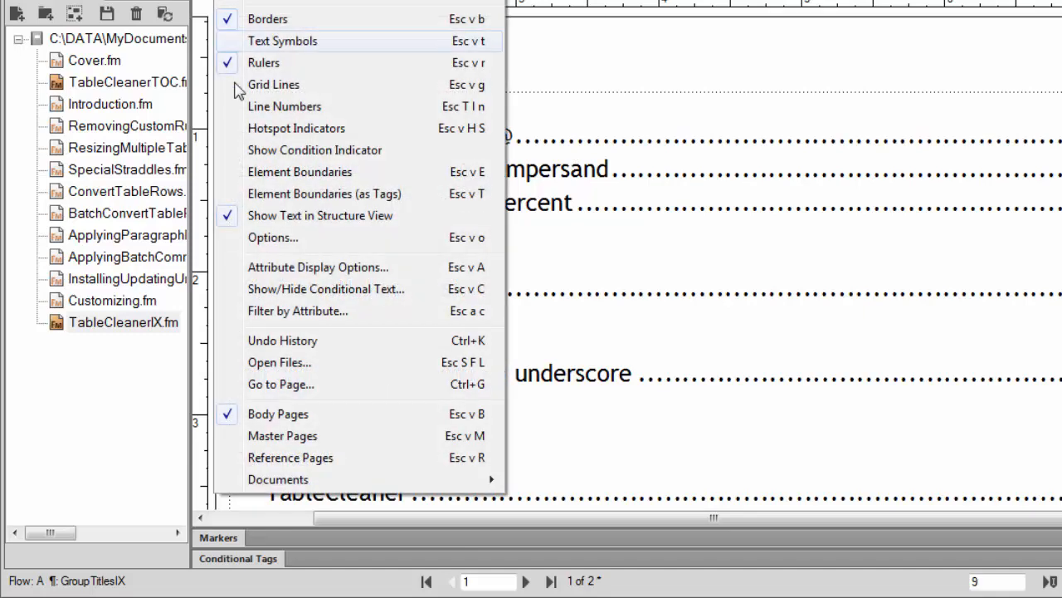
{"action": "left_click", "coordinate": [274, 459]}
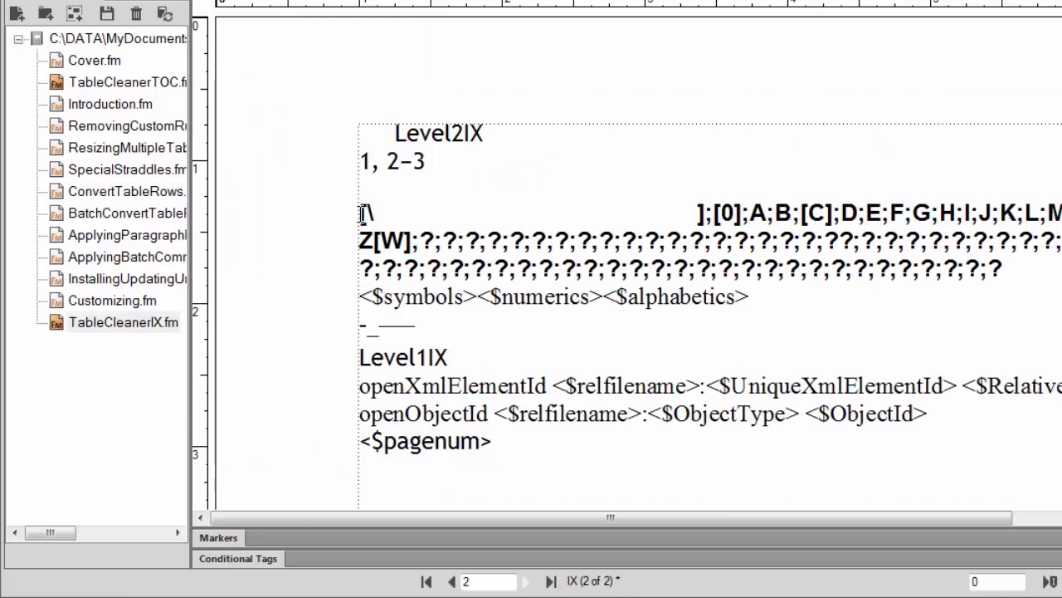
{"action": "left_click_drag", "start_coordinate": [362, 215], "coordinate": [1000, 293]}
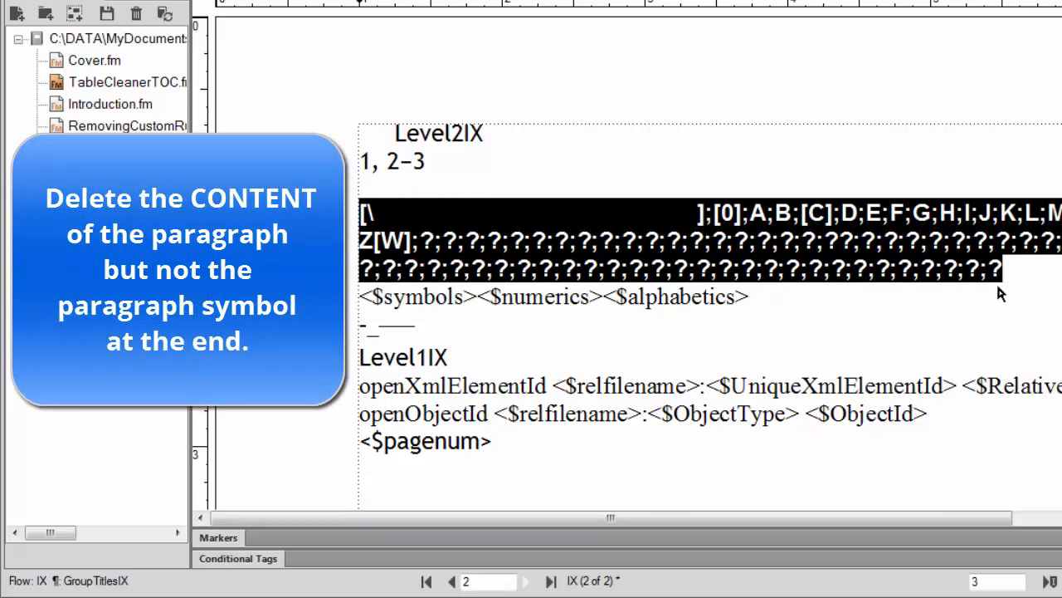
{"action": "key", "text": "Delete"}
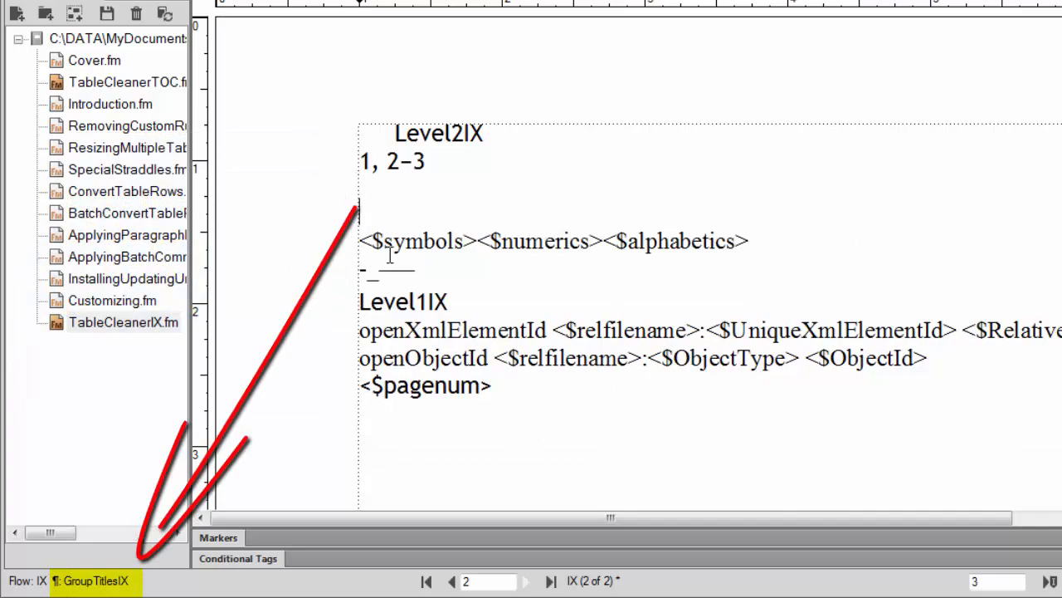
Return to the body pages and update the book, generating TableCleanerIX.fm but not TableCleanerTOC.fm.
{"action": "left_click", "coordinate": [231, 2]}
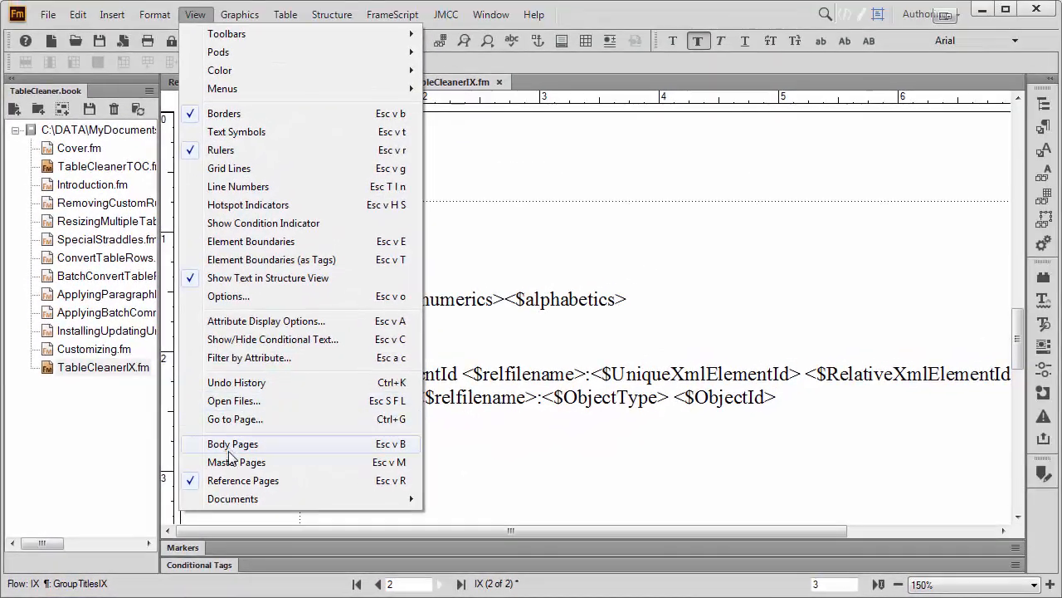
{"action": "left_click", "coordinate": [273, 417]}
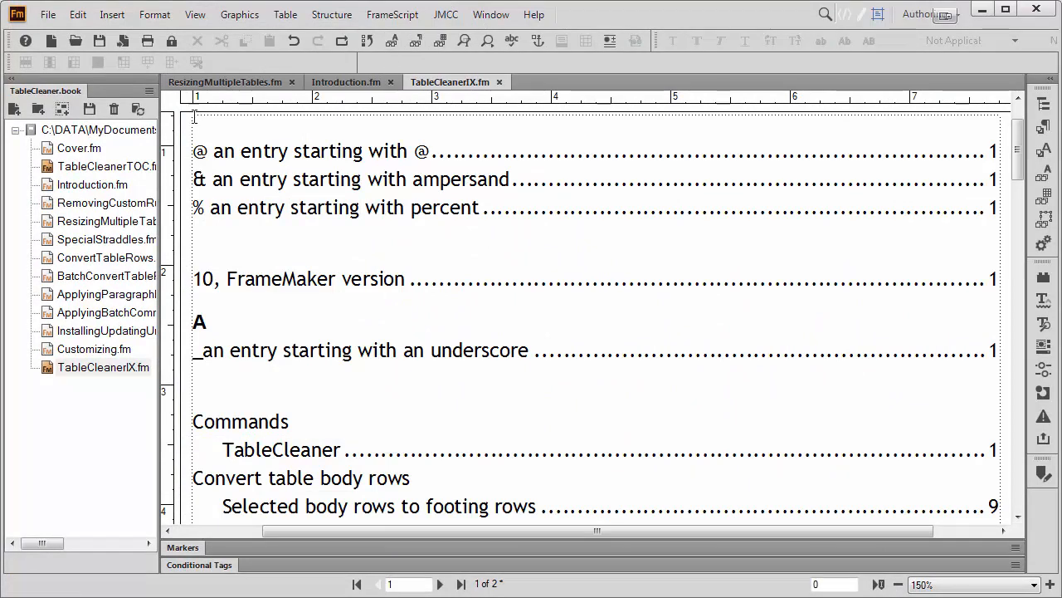
{"action": "left_click", "coordinate": [138, 109]}
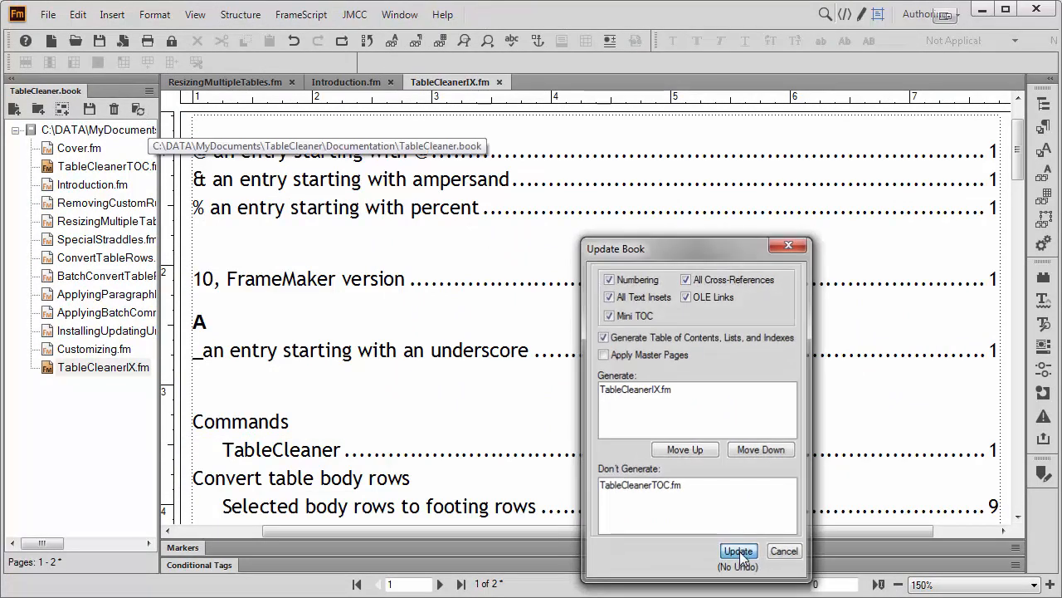
{"action": "left_click", "coordinate": [740, 552]}
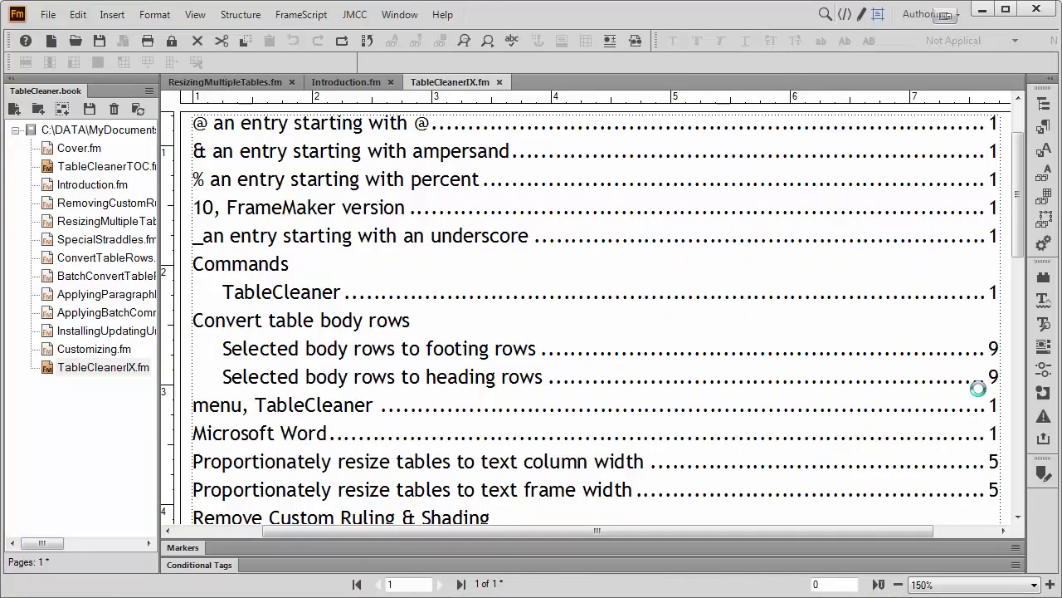
Review the regenerated index through its last entry, checking how the entries from TableCleaner commands to xylophone follow one another.
{"action": "left_click_drag", "start_coordinate": [1019, 233], "coordinate": [1019, 191]}
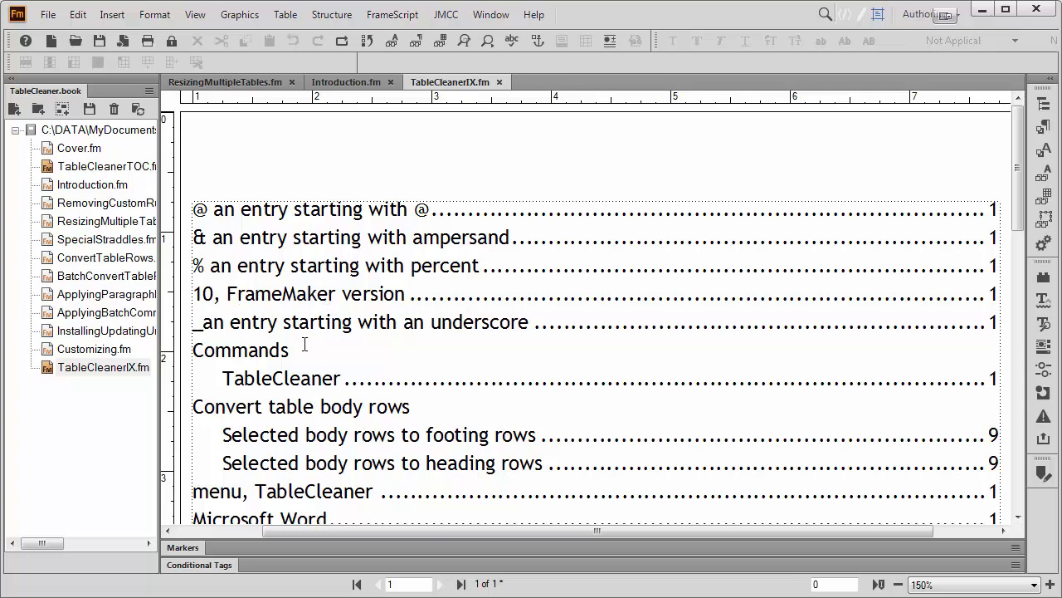
{"action": "scroll", "coordinate": [305, 345], "scroll_direction": "down", "scroll_amount": 8}
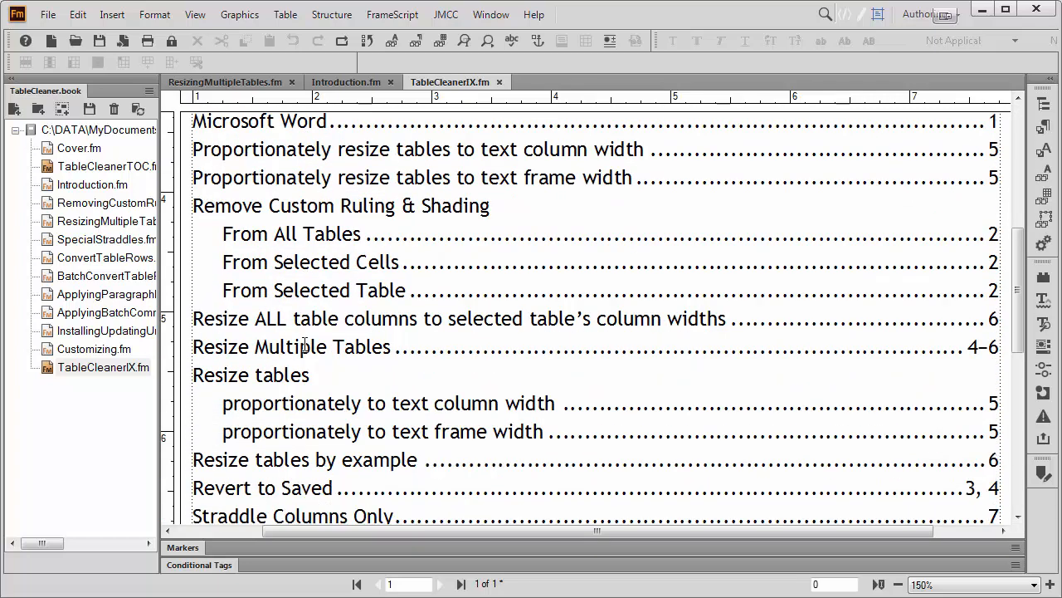
{"action": "scroll", "coordinate": [304, 345], "scroll_direction": "down", "scroll_amount": 8}
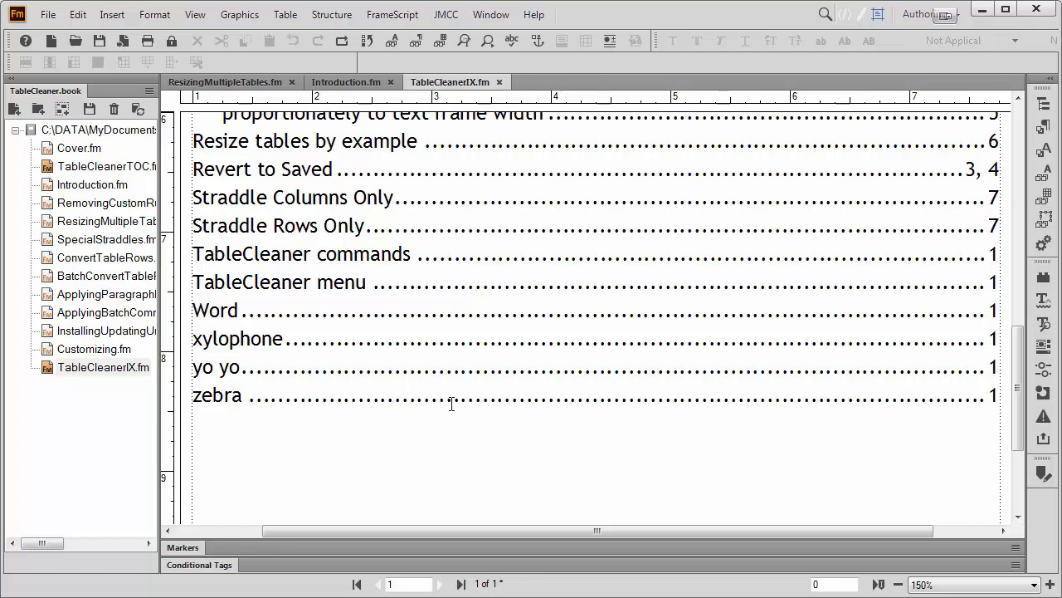
{"action": "scroll", "coordinate": [451, 403], "scroll_direction": "up", "scroll_amount": 3}
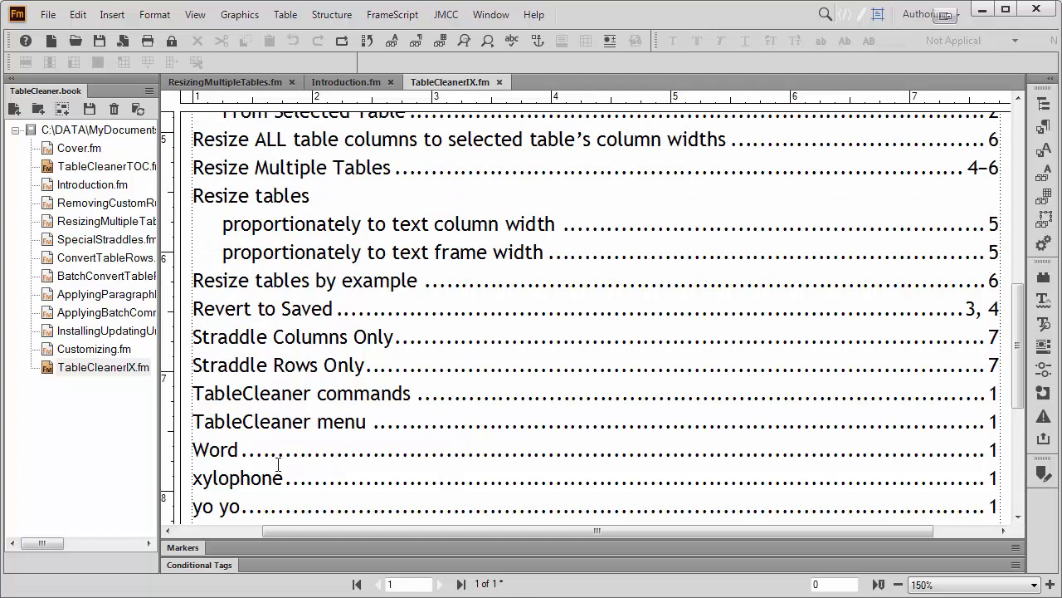
{"action": "triple_click", "coordinate": [231, 395]}
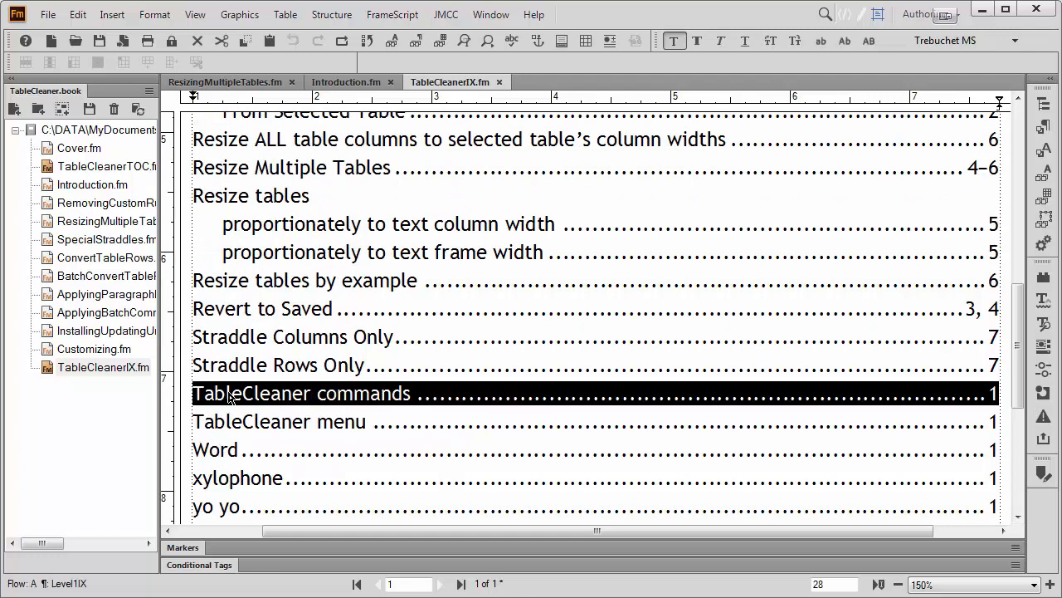
{"action": "left_click_drag", "start_coordinate": [231, 395], "coordinate": [224, 480]}
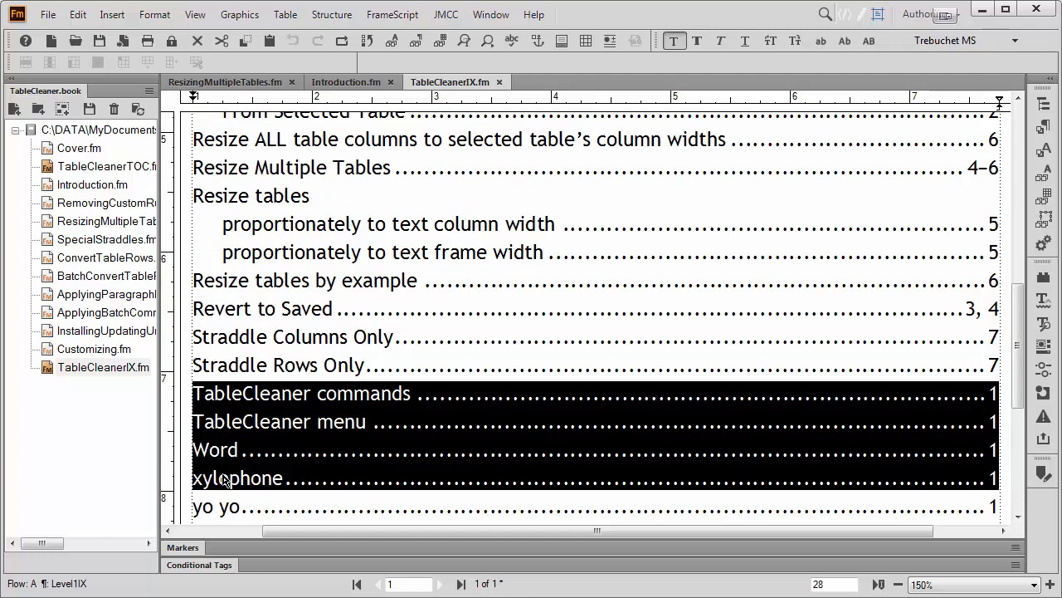
{"action": "left_click", "coordinate": [325, 395]}
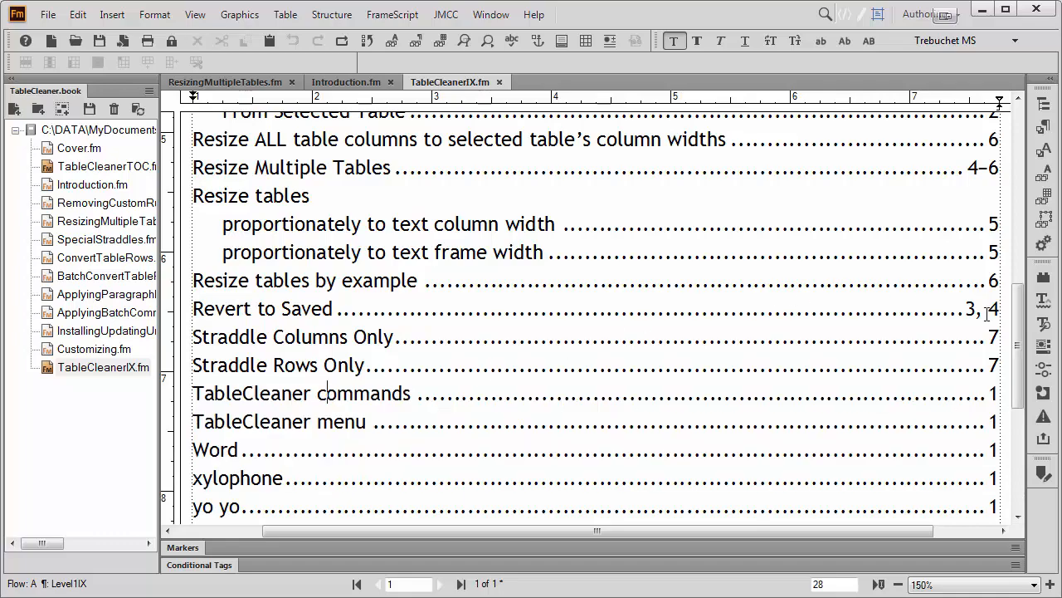